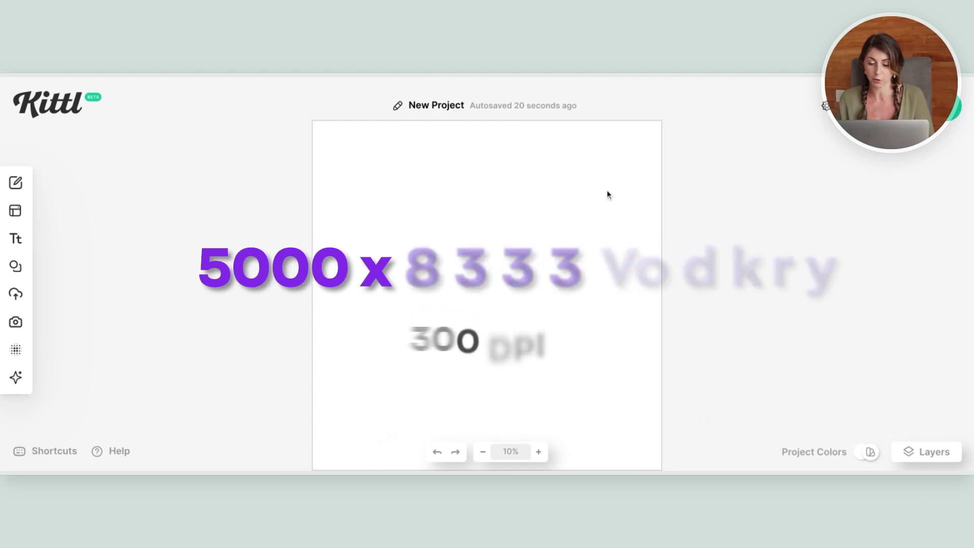
Add the text 'nurse' at font size 500 and stretch it wider across the artboard
{"action": "left_click", "coordinate": [566, 218]}
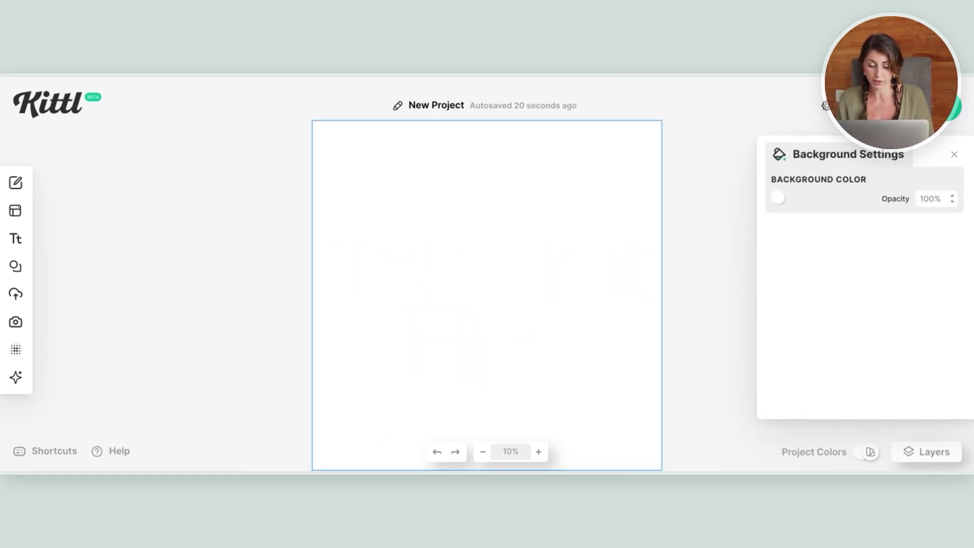
{"action": "key", "text": "t"}
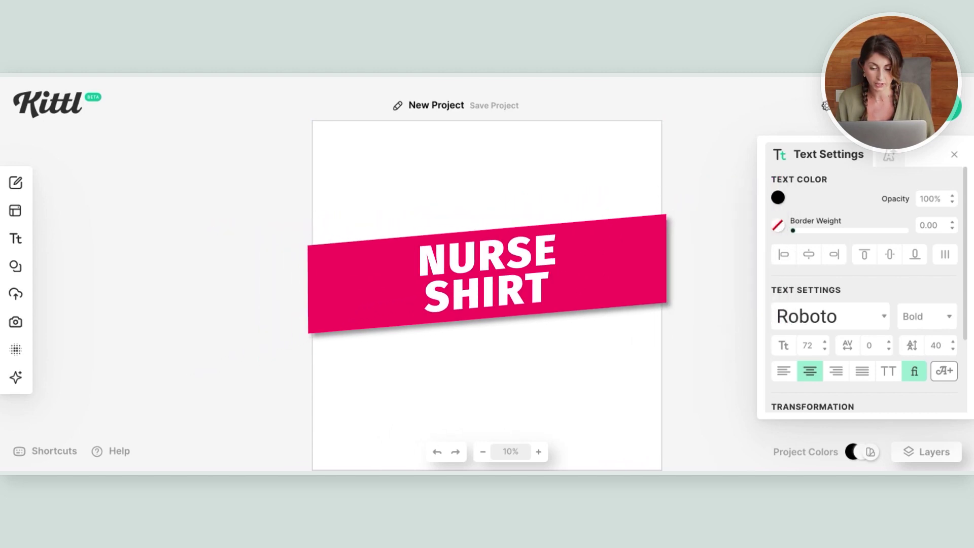
{"action": "type", "text": "nurse"}
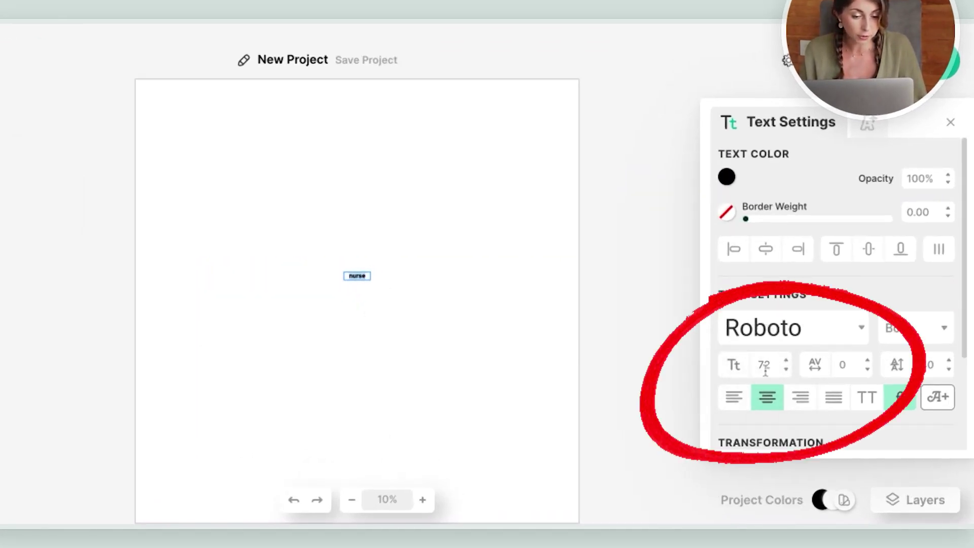
{"action": "double_click", "coordinate": [810, 350]}
{"action": "type", "text": "500"}
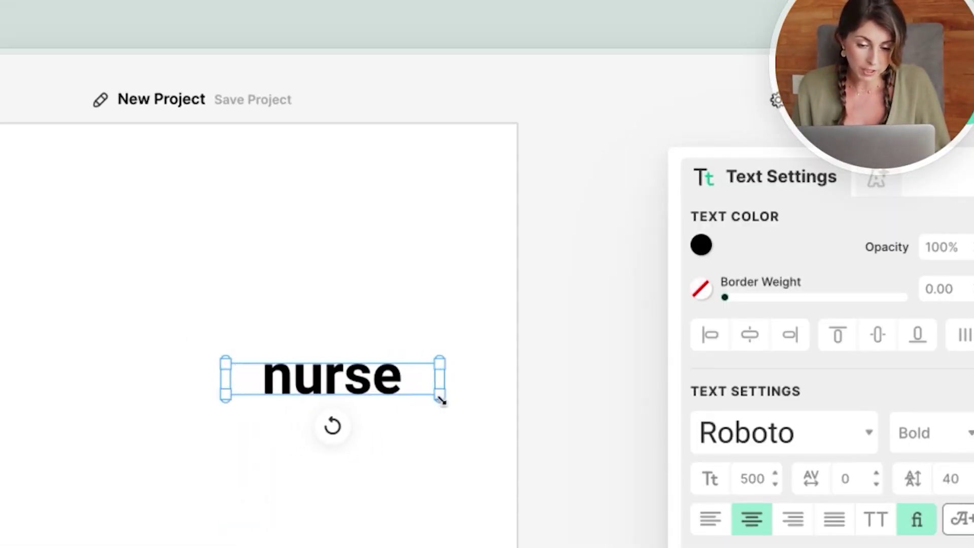
{"action": "left_click_drag", "start_coordinate": [440, 401], "coordinate": [441, 401]}
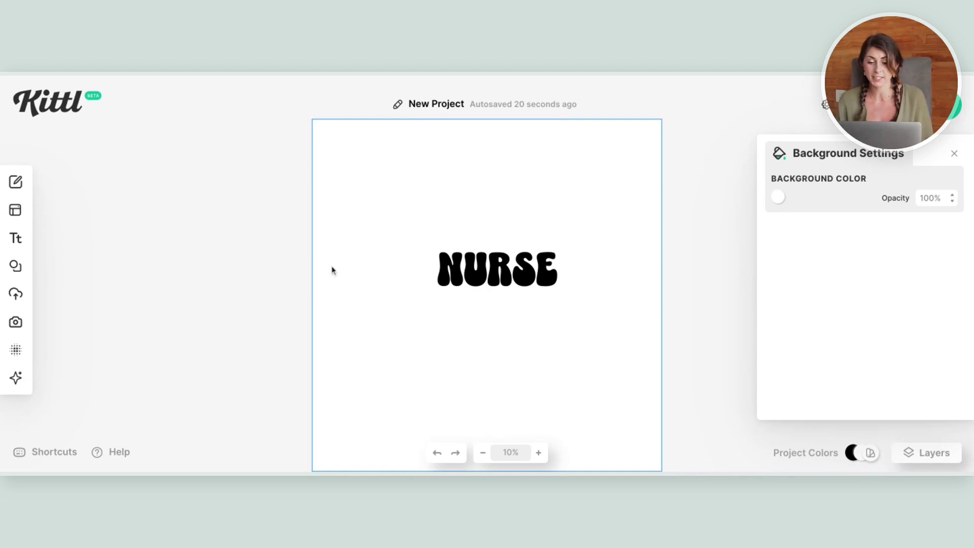
Set the NURSE text in the SUNSHADE typeface
{"action": "left_click", "coordinate": [536, 282]}
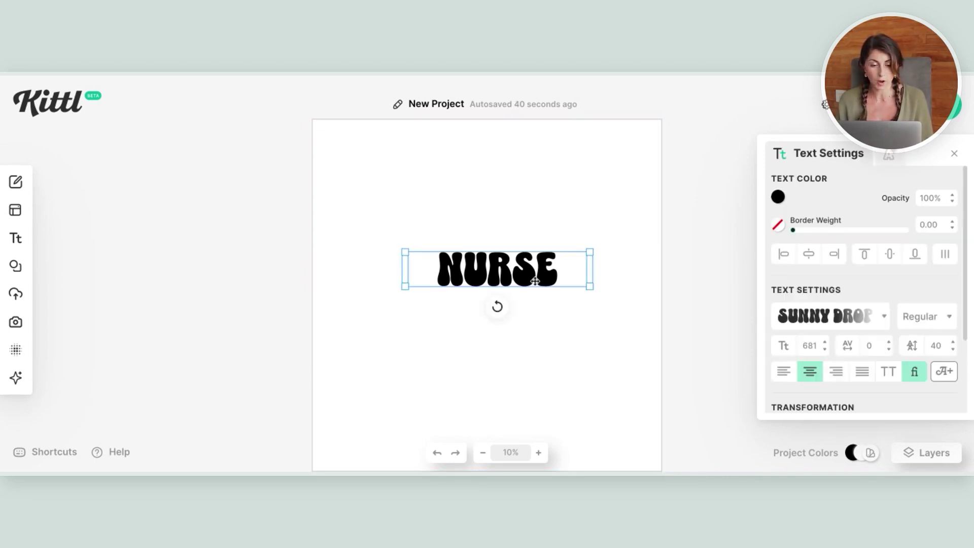
{"action": "left_click", "coordinate": [862, 320]}
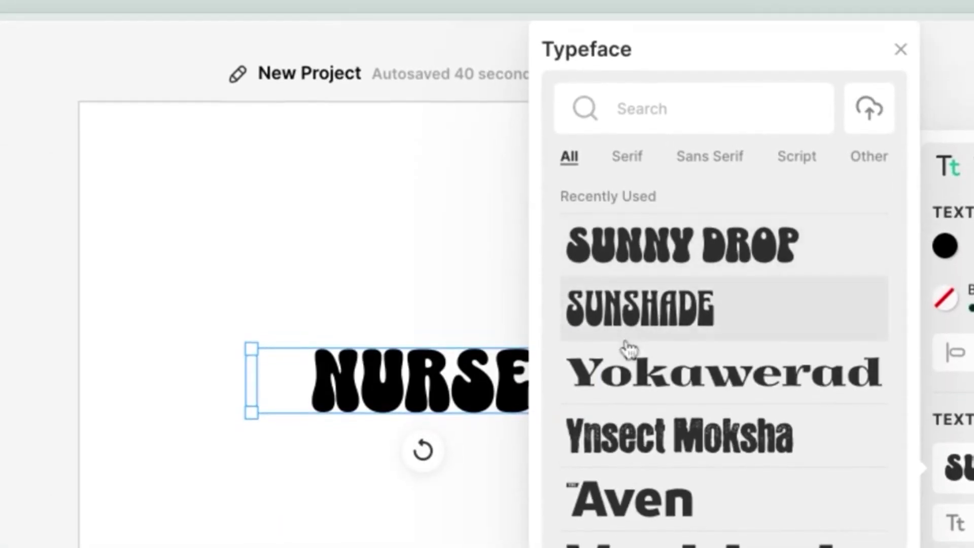
{"action": "left_click", "coordinate": [687, 327]}
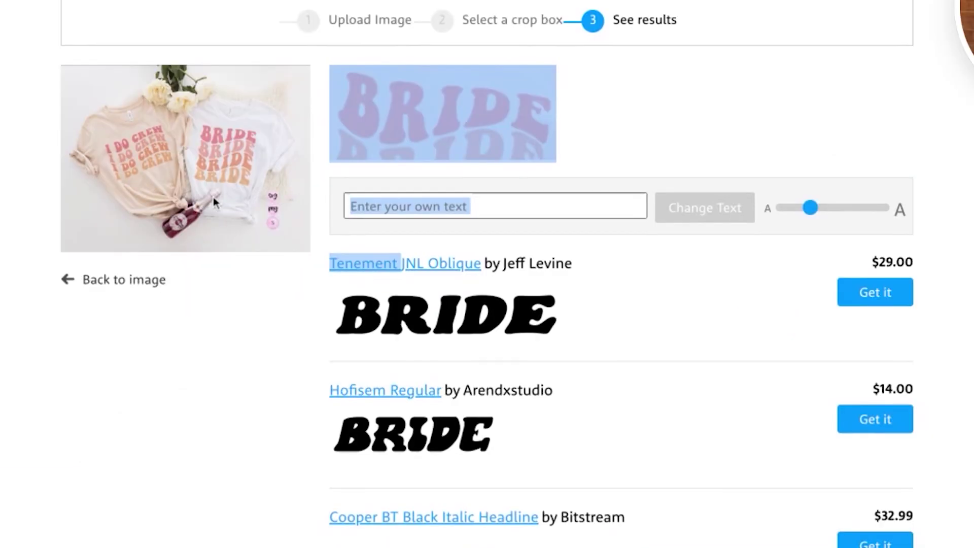
{"action": "scroll", "coordinate": [955, 268], "scroll_direction": "down", "scroll_amount": 2}
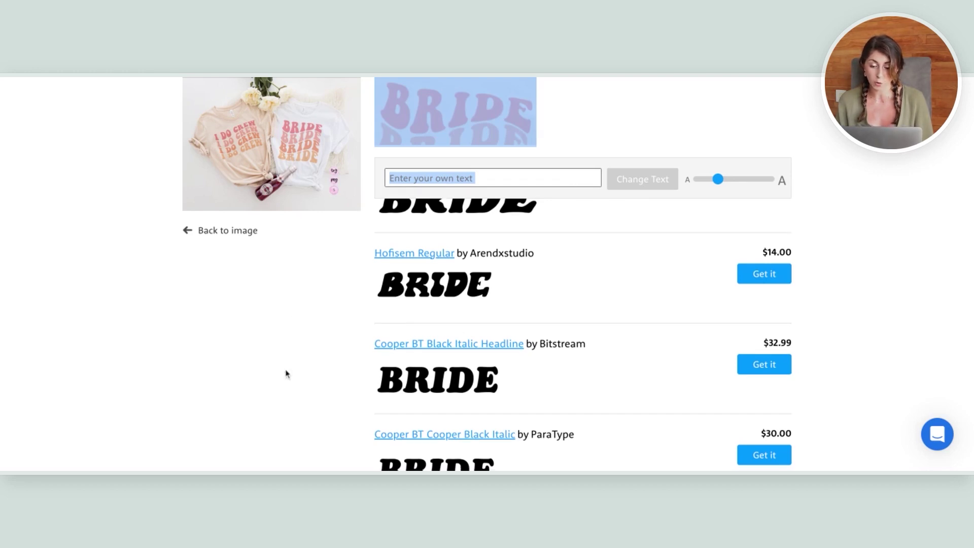
{"action": "scroll", "coordinate": [286, 375], "scroll_direction": "down", "scroll_amount": 1}
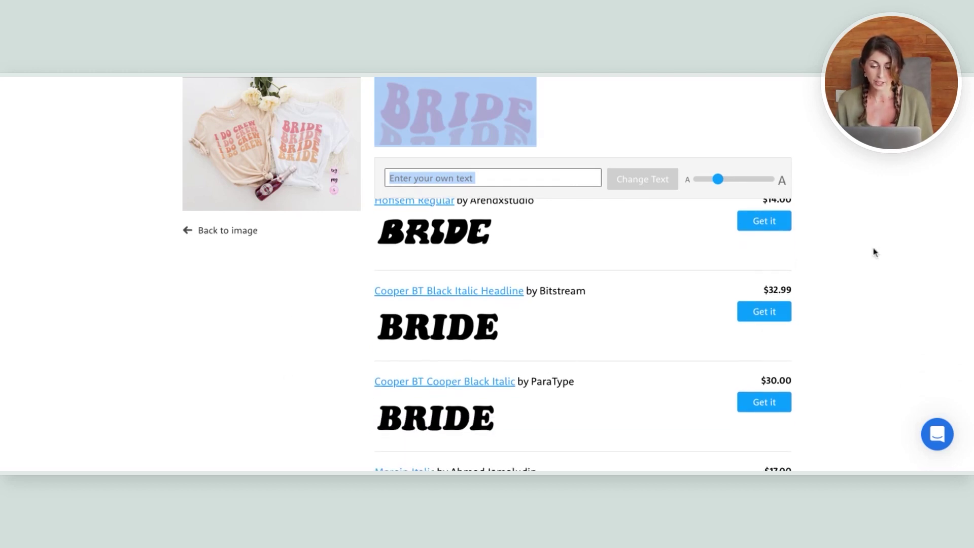
{"action": "scroll", "coordinate": [872, 251], "scroll_direction": "down", "scroll_amount": 1}
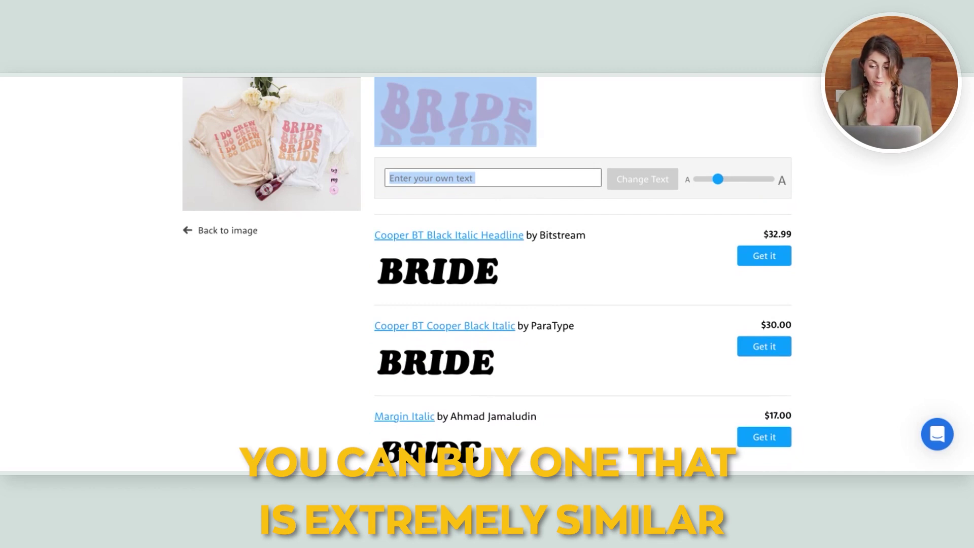
{"action": "scroll", "coordinate": [582, 335], "scroll_direction": "down", "scroll_amount": 4}
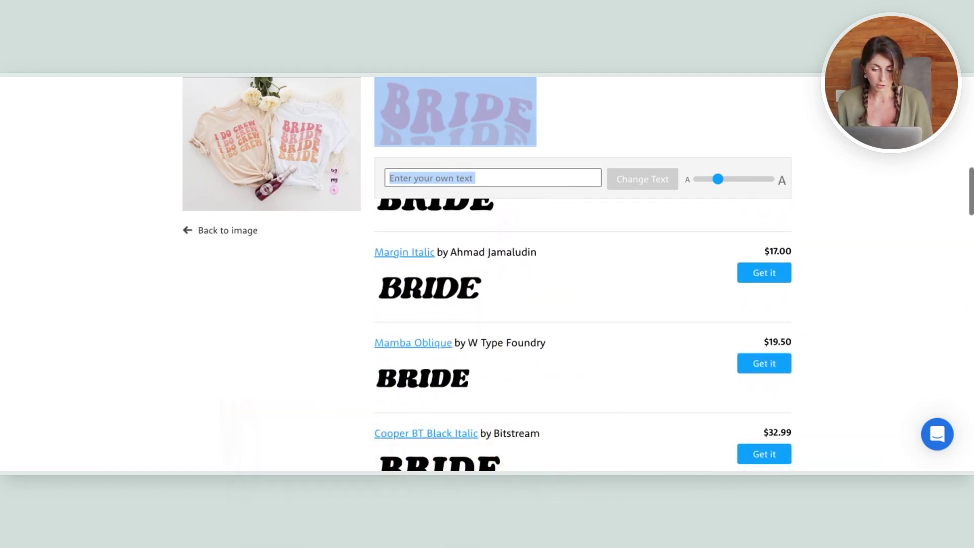
{"action": "scroll", "coordinate": [818, 239], "scroll_direction": "down", "scroll_amount": 1}
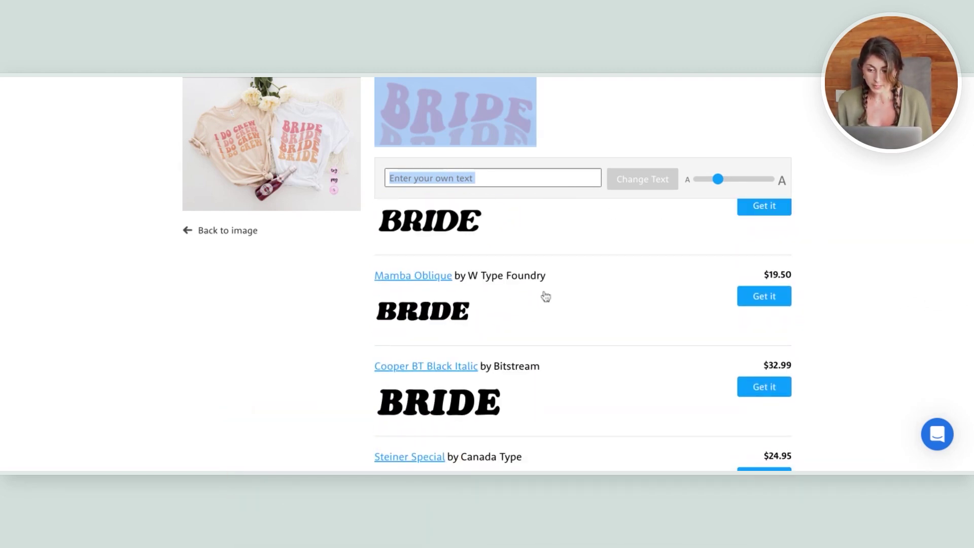
{"action": "scroll", "coordinate": [545, 296], "scroll_direction": "down", "scroll_amount": 2}
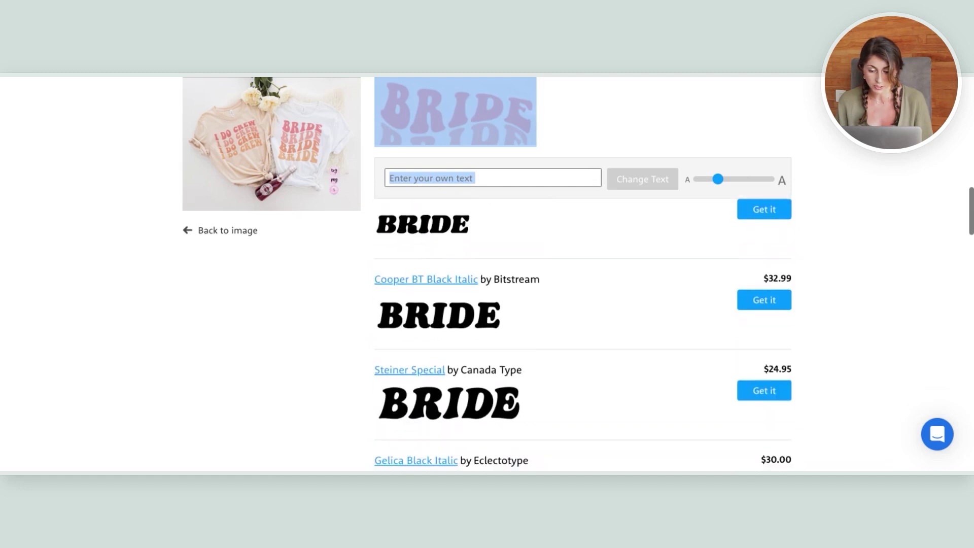
{"action": "scroll", "coordinate": [583, 335], "scroll_direction": "down", "scroll_amount": 3}
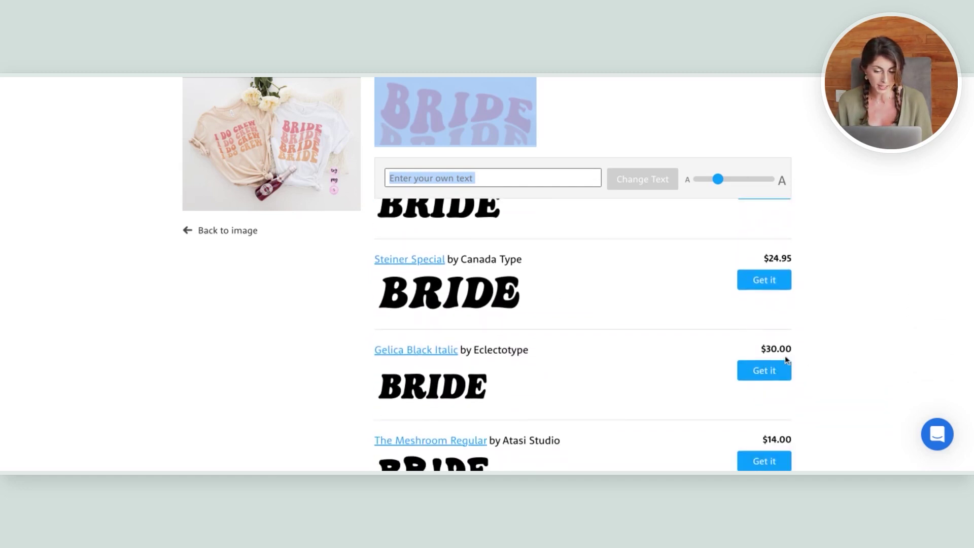
{"action": "scroll", "coordinate": [790, 335], "scroll_direction": "down", "scroll_amount": 2}
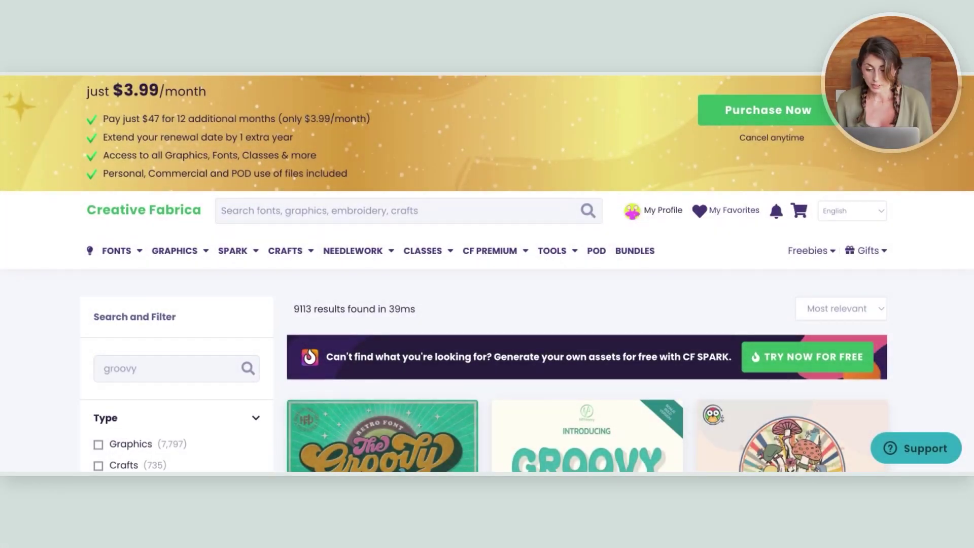
Filter the groovy search results to fonts and download Always Groovy Font
{"action": "scroll", "coordinate": [488, 274], "scroll_direction": "down", "scroll_amount": 3}
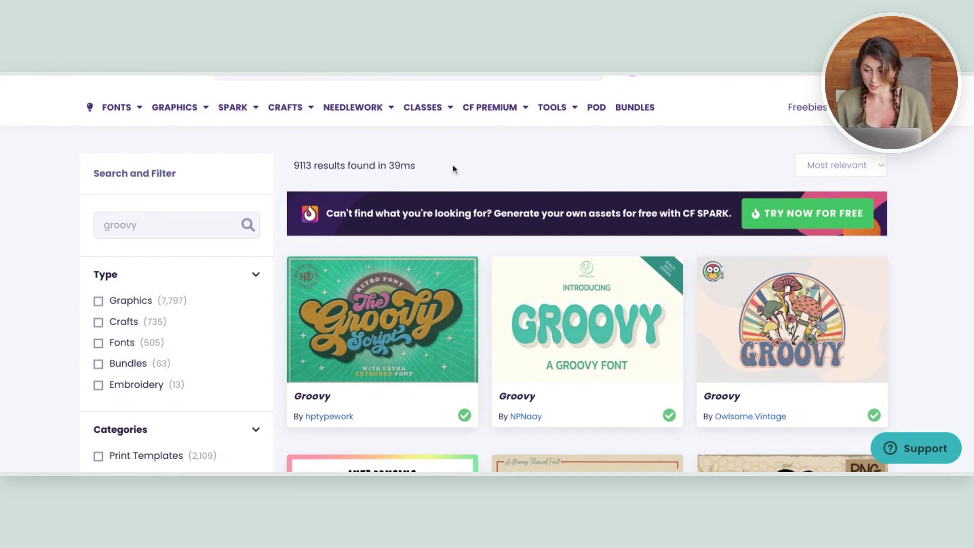
{"action": "scroll", "coordinate": [46, 246], "scroll_direction": "up", "scroll_amount": 1}
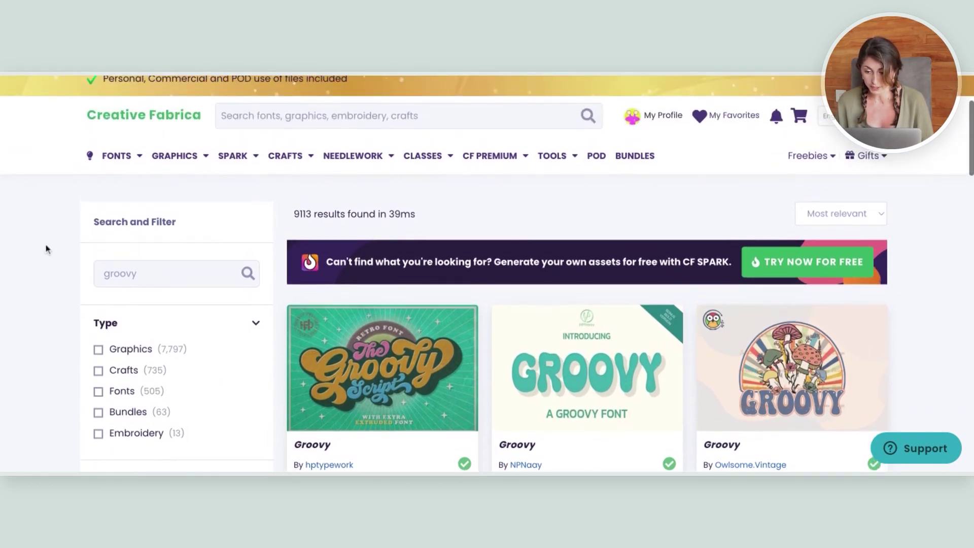
{"action": "scroll", "coordinate": [101, 353], "scroll_direction": "down", "scroll_amount": 1}
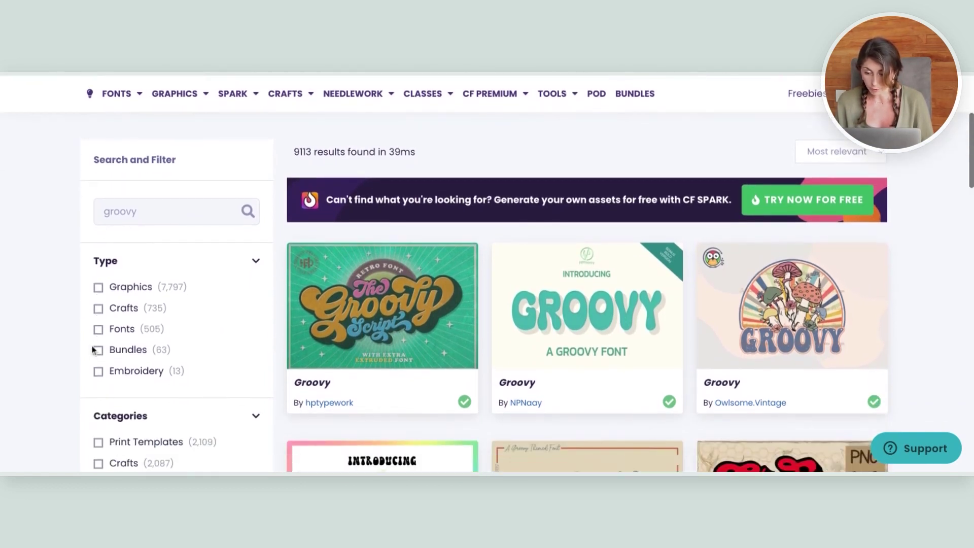
{"action": "left_click", "coordinate": [98, 329]}
{"action": "scroll", "coordinate": [881, 228], "scroll_direction": "down", "scroll_amount": 1}
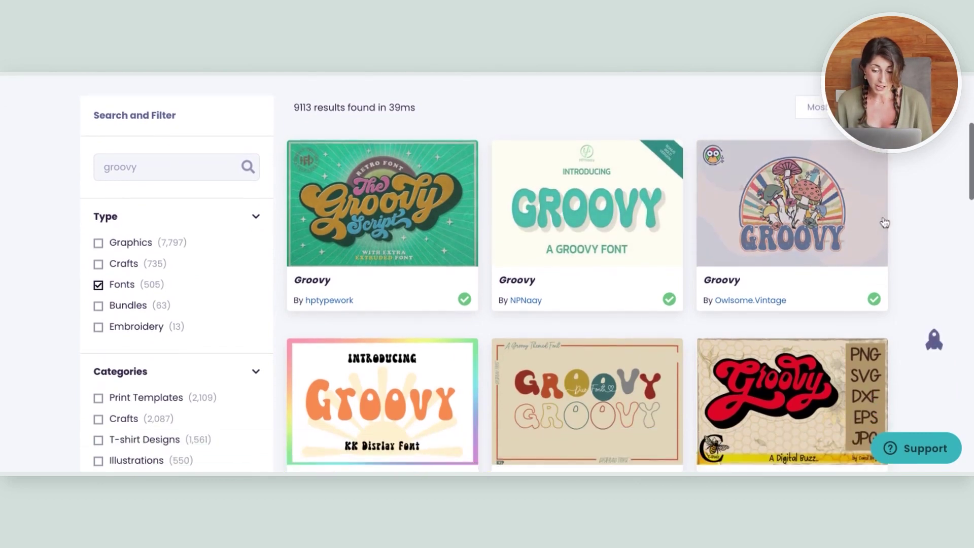
{"action": "scroll", "coordinate": [812, 236], "scroll_direction": "down", "scroll_amount": 1}
{"action": "scroll", "coordinate": [771, 240], "scroll_direction": "down", "scroll_amount": 1}
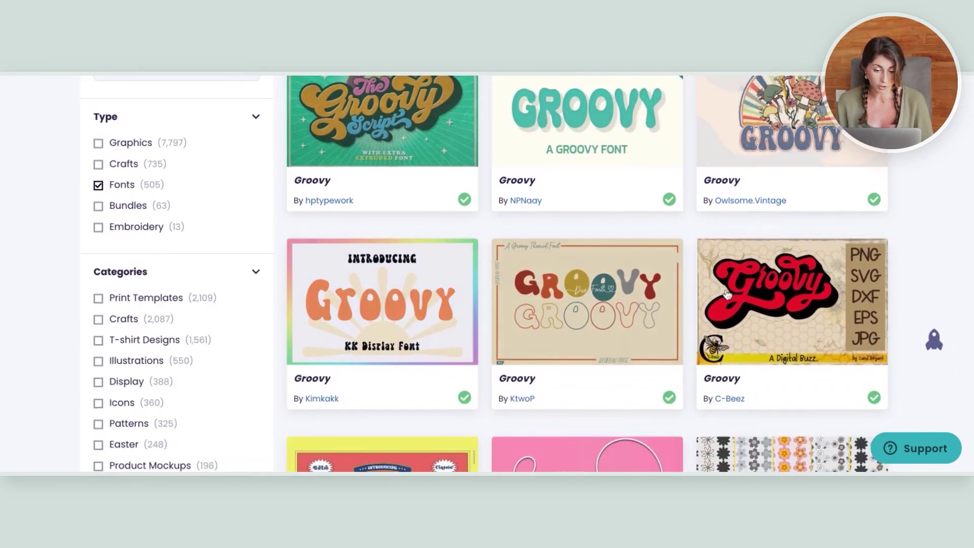
{"action": "scroll", "coordinate": [728, 292], "scroll_direction": "down", "scroll_amount": 2}
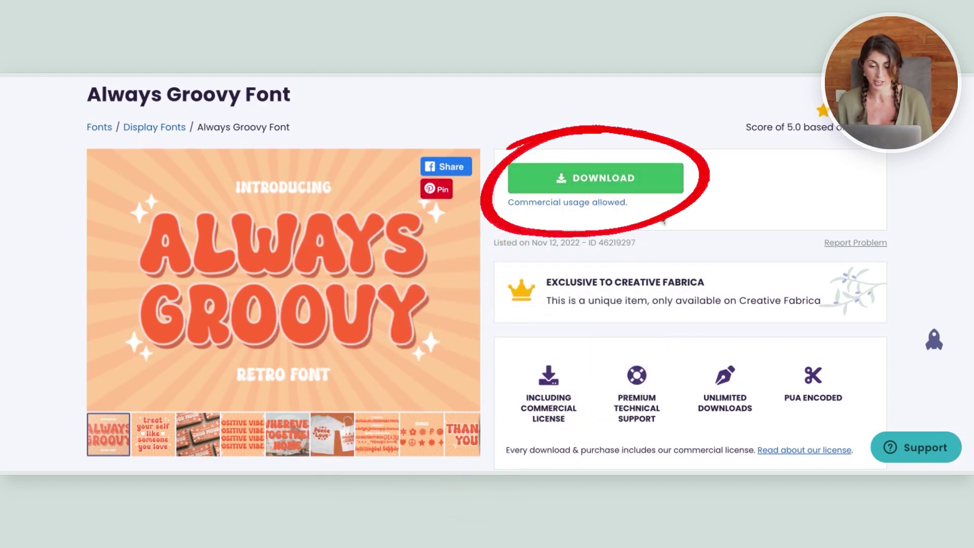
{"action": "left_click", "coordinate": [624, 187]}
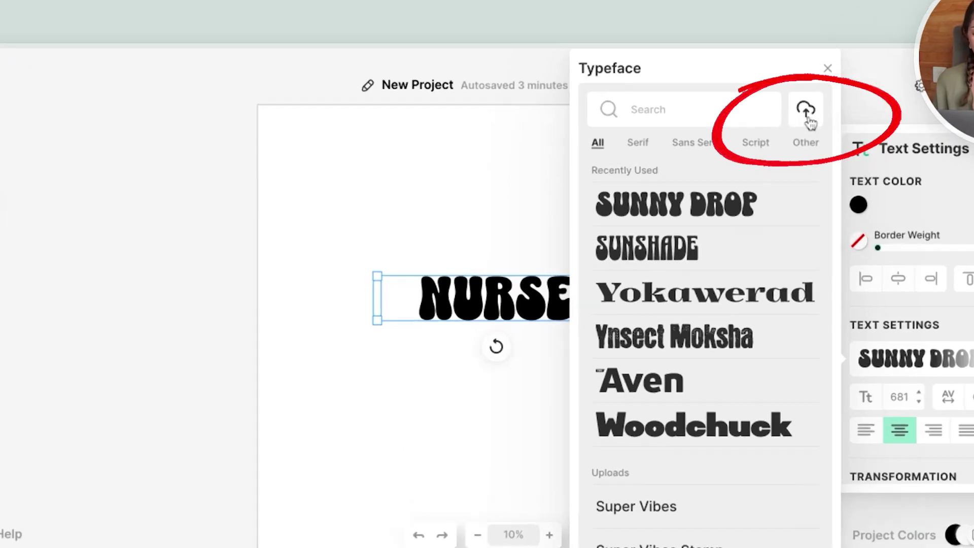
Upload the Always Groovy font file to the Kittl font library
{"action": "left_click", "coordinate": [738, 124]}
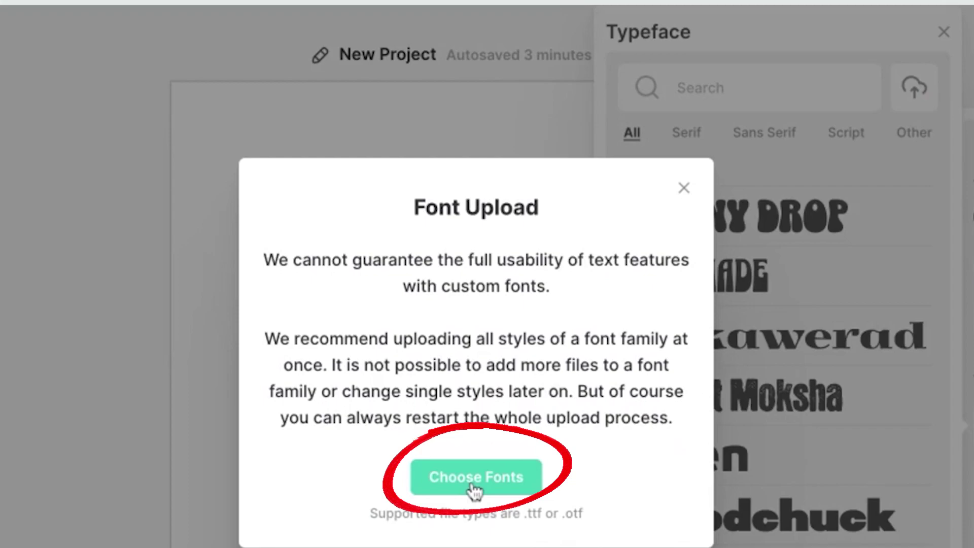
{"action": "left_click", "coordinate": [475, 490]}
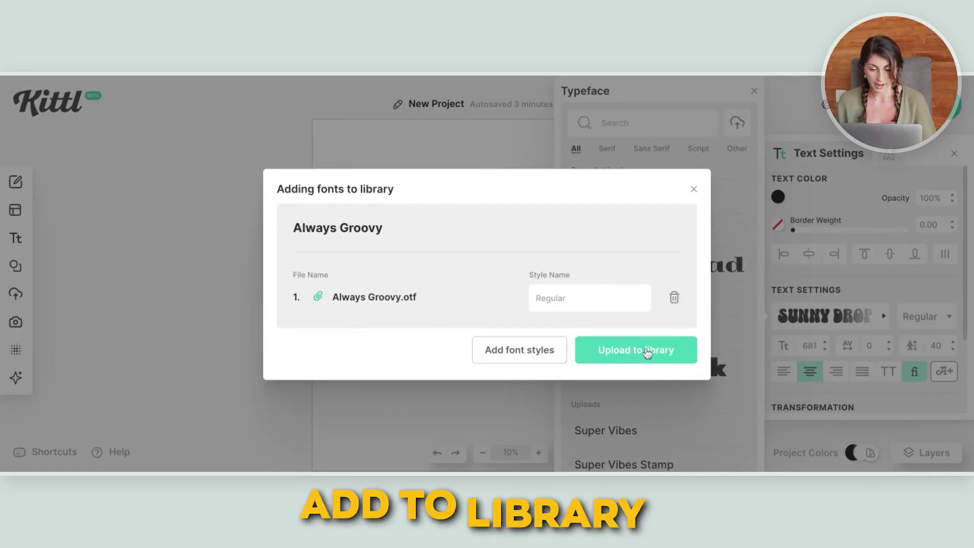
{"action": "left_click", "coordinate": [664, 358]}
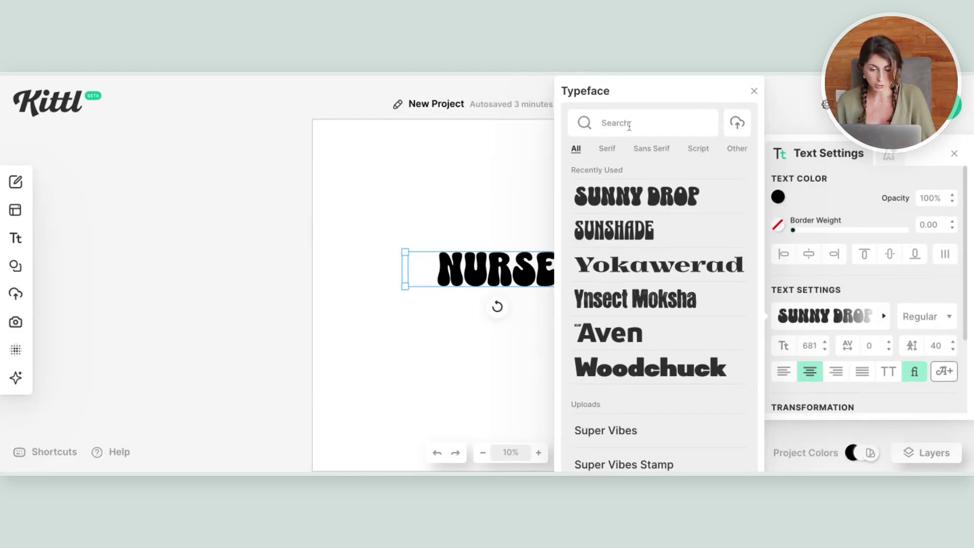
Search 'ALWAY', apply Always Groovy to NURSE, then deselect the text
{"action": "type", "text": "ALWAYS"}
{"action": "left_click", "coordinate": [623, 217]}
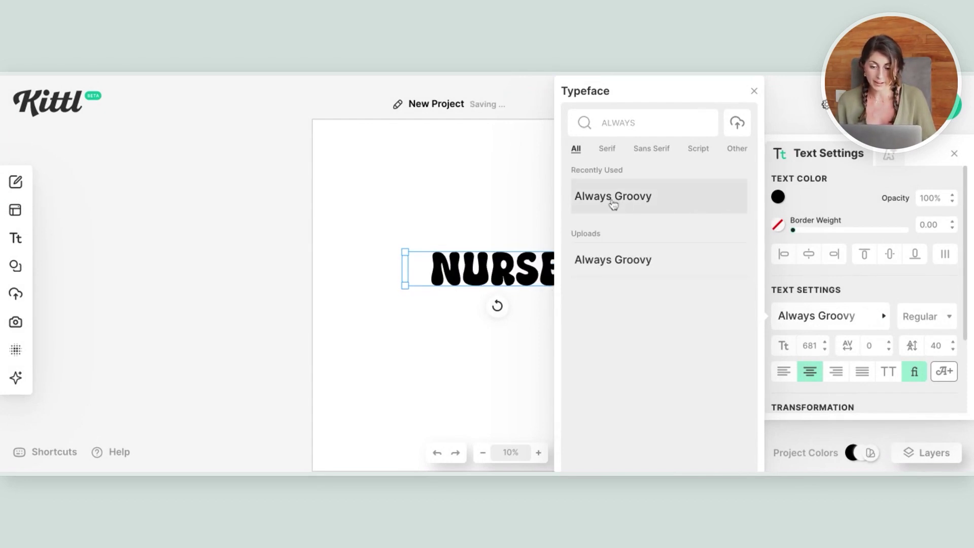
{"action": "left_click", "coordinate": [472, 200]}
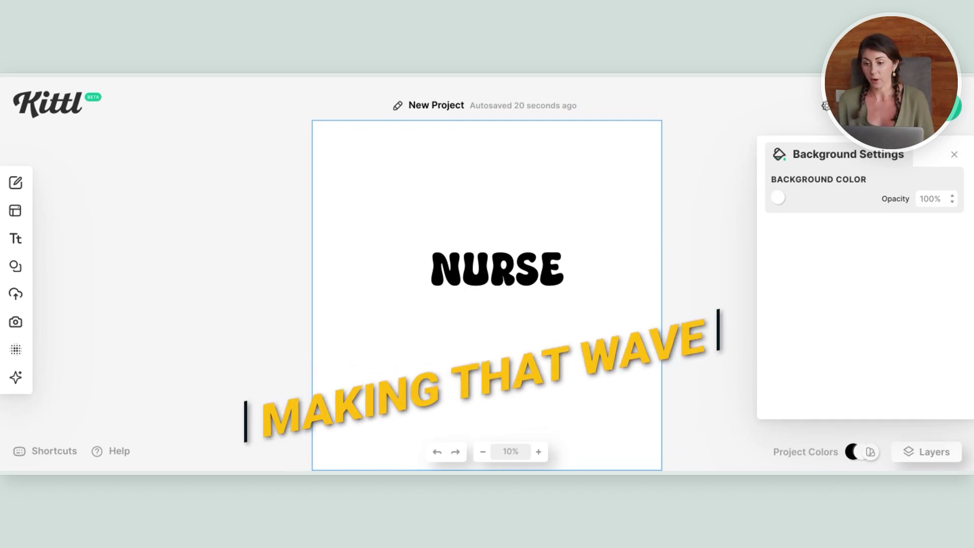
Apply the Flag transformation to NURSE and drag its curve handle to reshape the wave
{"action": "left_click", "coordinate": [516, 275]}
{"action": "scroll", "coordinate": [886, 212], "scroll_direction": "down", "scroll_amount": 1}
{"action": "scroll", "coordinate": [885, 212], "scroll_direction": "down", "scroll_amount": 2}
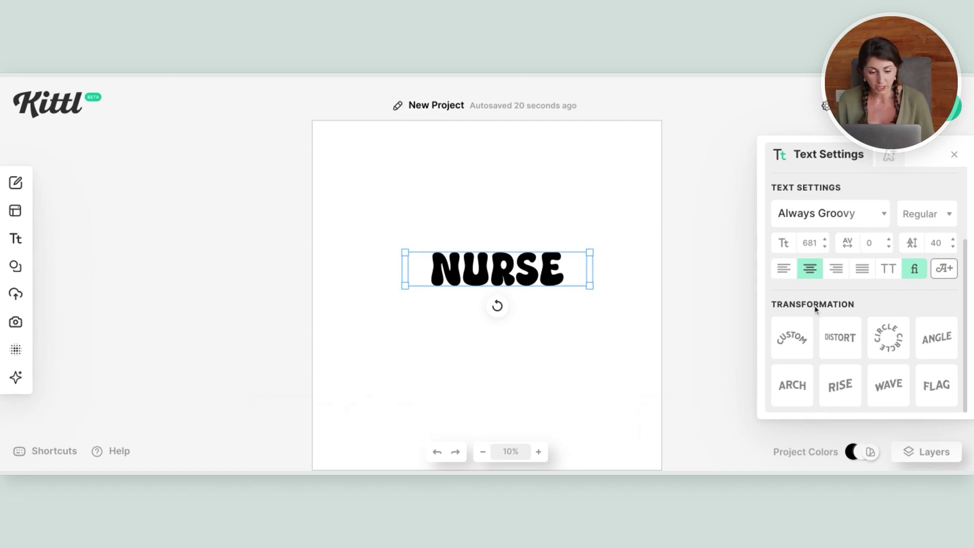
{"action": "left_click", "coordinate": [936, 395]}
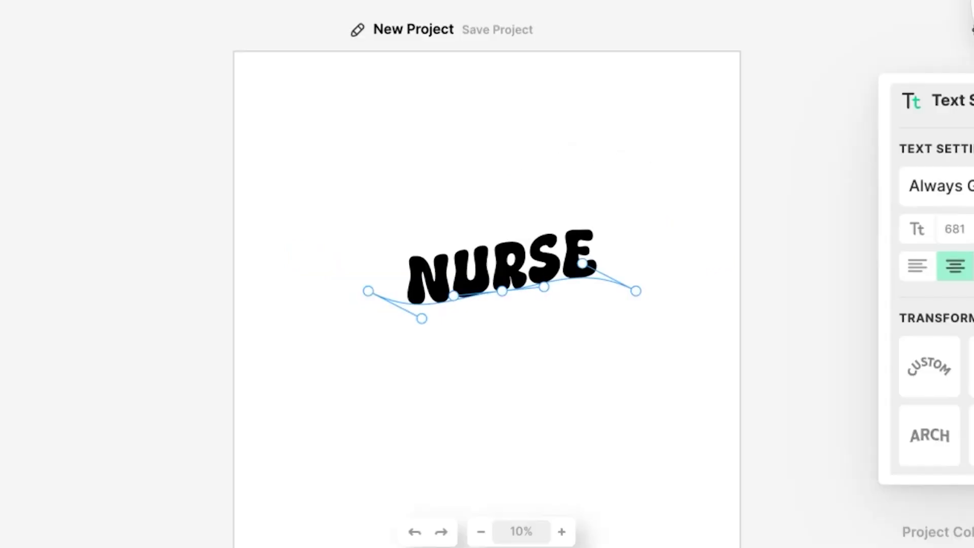
{"action": "left_click_drag", "start_coordinate": [529, 236], "coordinate": [532, 265]}
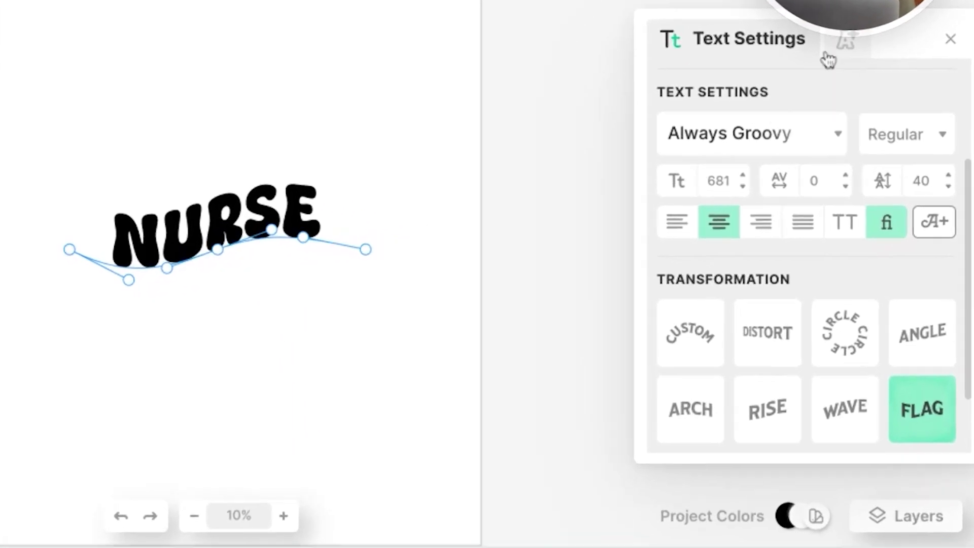
Add a Block Shadow effect to NURSE, lengthen it and slant it to -58°
{"action": "left_click", "coordinate": [838, 19]}
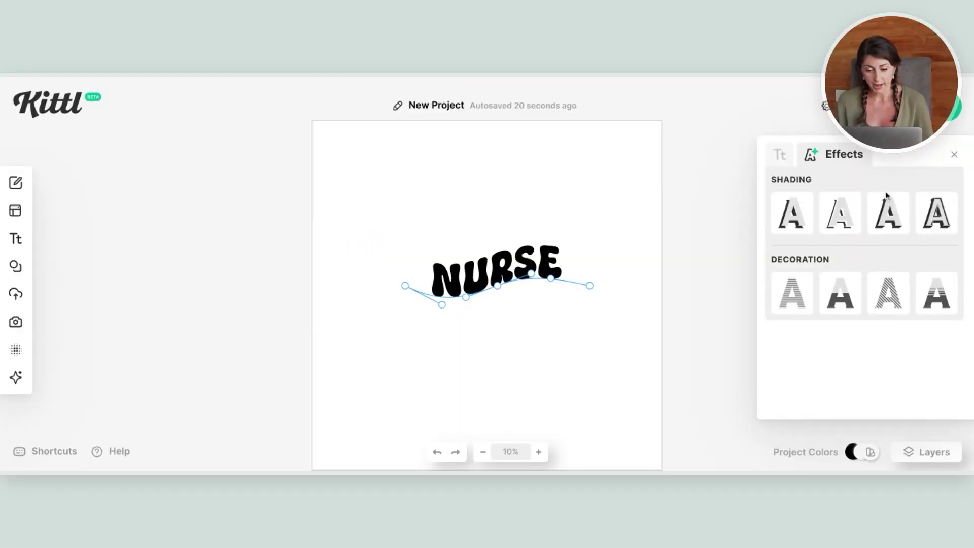
{"action": "left_click", "coordinate": [836, 117]}
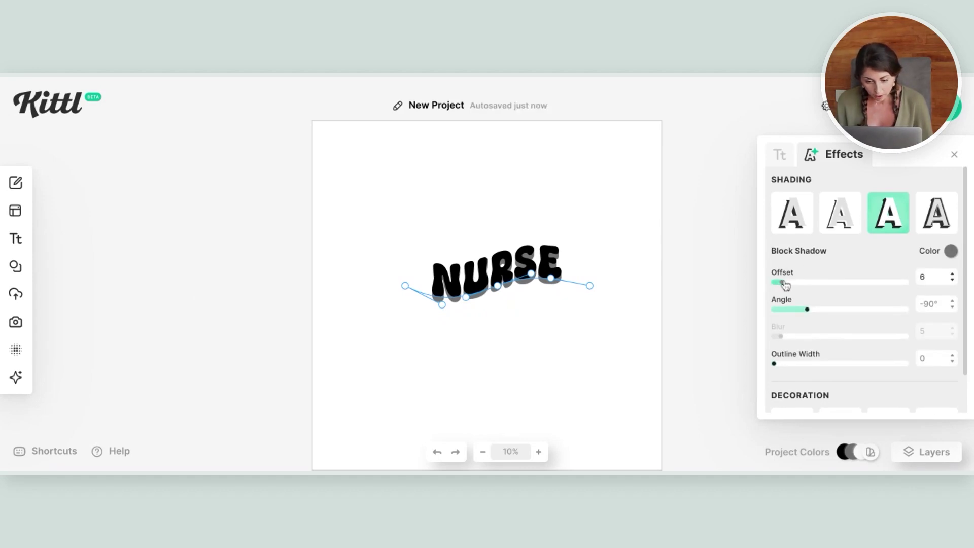
{"action": "left_click_drag", "start_coordinate": [782, 282], "coordinate": [787, 283]}
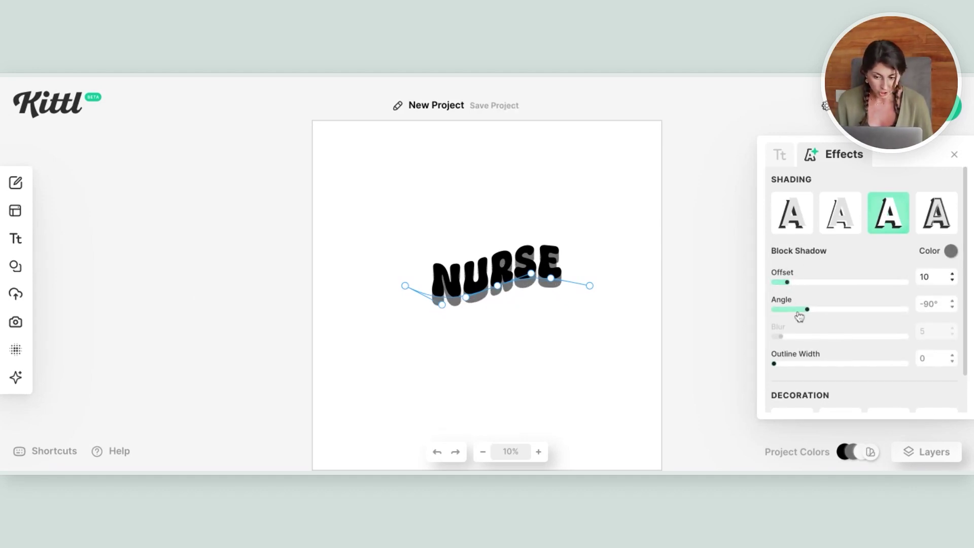
{"action": "left_click_drag", "start_coordinate": [800, 317], "coordinate": [808, 313]}
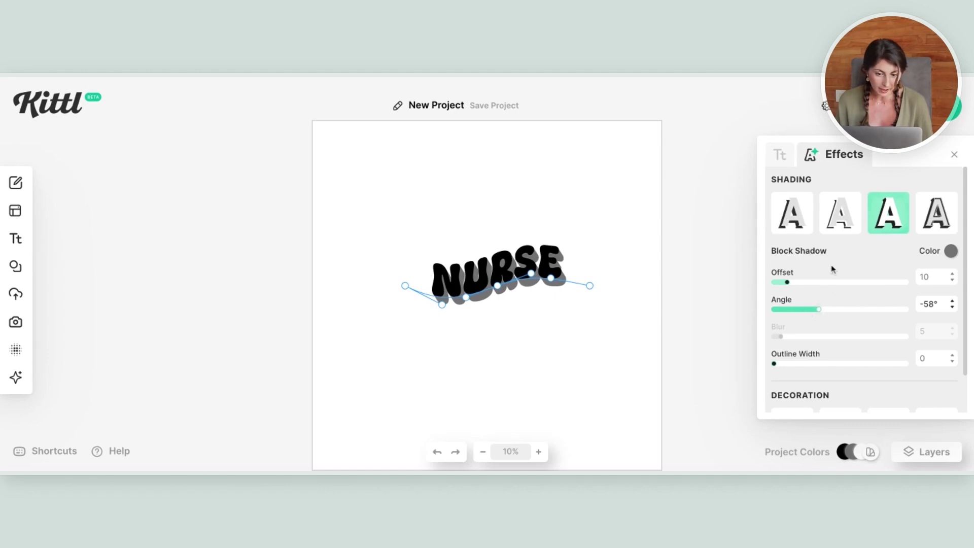
Make the NURSE letters pink and the shadow colour dark red
{"action": "left_click", "coordinate": [782, 154]}
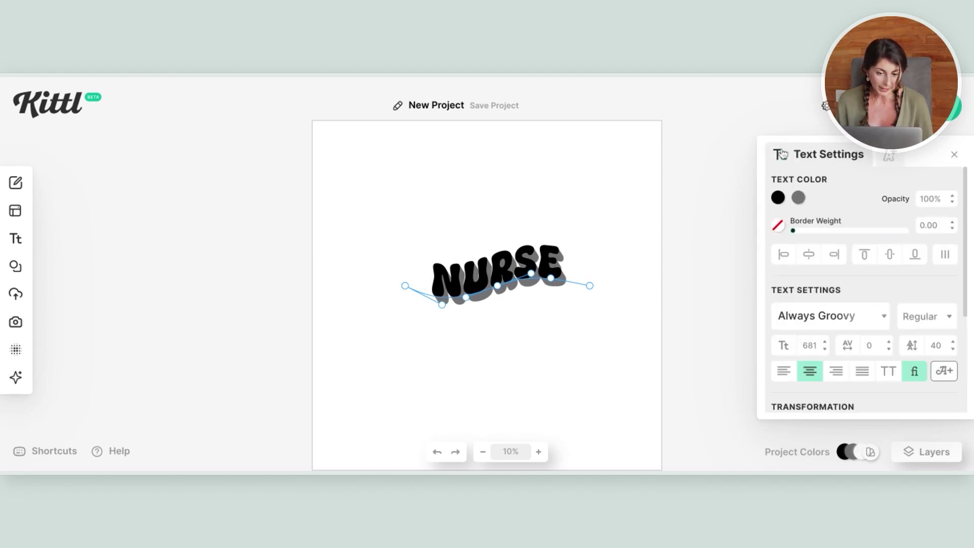
{"action": "left_click", "coordinate": [782, 204]}
{"action": "left_click", "coordinate": [628, 229]}
{"action": "left_click", "coordinate": [799, 197]}
{"action": "left_click", "coordinate": [724, 237]}
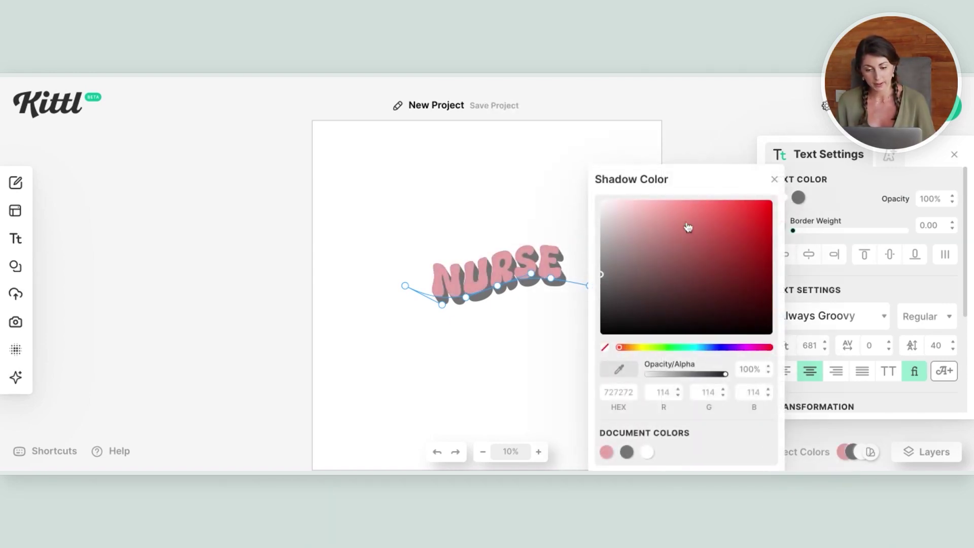
{"action": "mouse_move", "coordinate": [680, 227]}
{"action": "left_mouse_down"}
{"action": "mouse_move", "coordinate": [762, 269]}
{"action": "mouse_move", "coordinate": [741, 268]}
{"action": "left_mouse_up"}
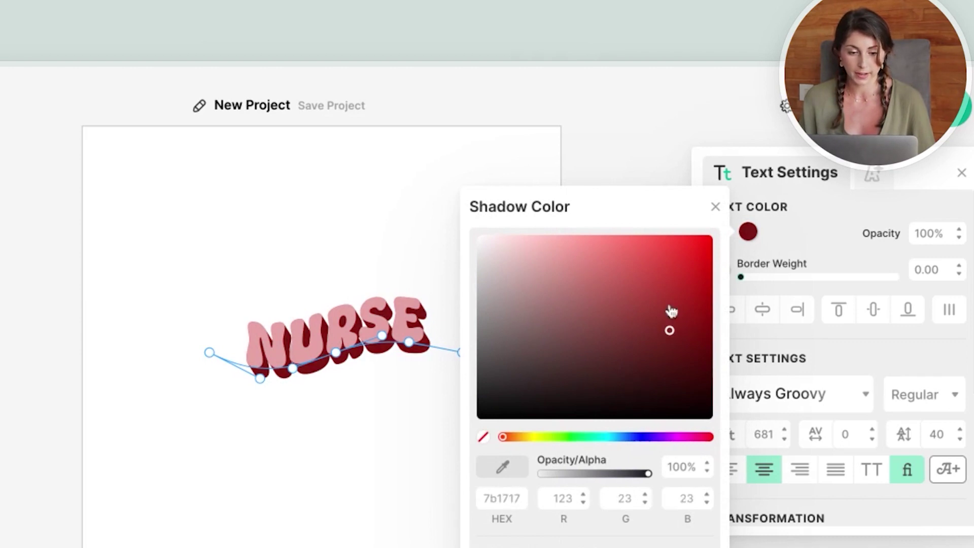
{"action": "left_click", "coordinate": [780, 208]}
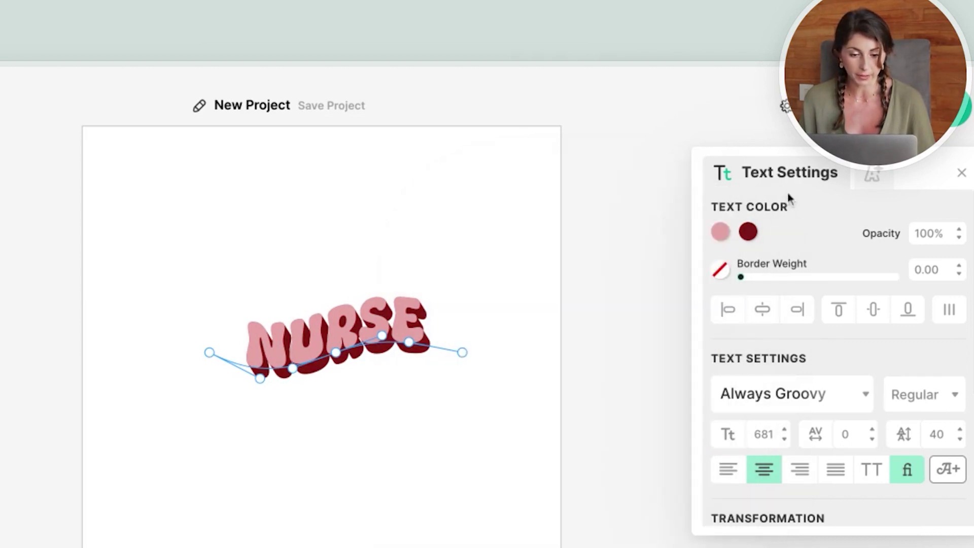
Reduce the block shadow offset to 8 for a thinner shadow, then deselect to review
{"action": "left_click", "coordinate": [864, 187]}
{"action": "left_click_drag", "start_coordinate": [732, 348], "coordinate": [728, 349]}
{"action": "left_click", "coordinate": [508, 289]}
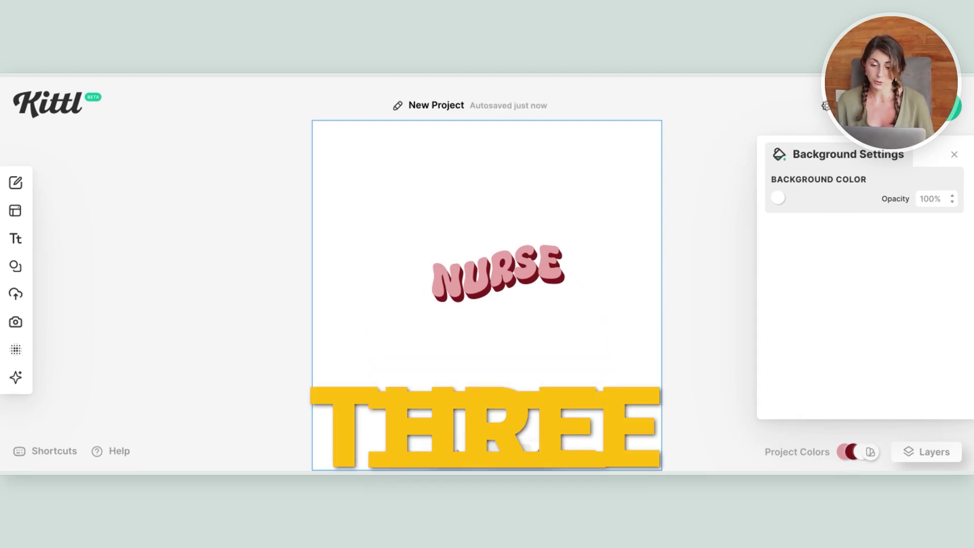
Paste two copies of NURSE, nudging each down to form three stacked rows
{"action": "left_click", "coordinate": [497, 272]}
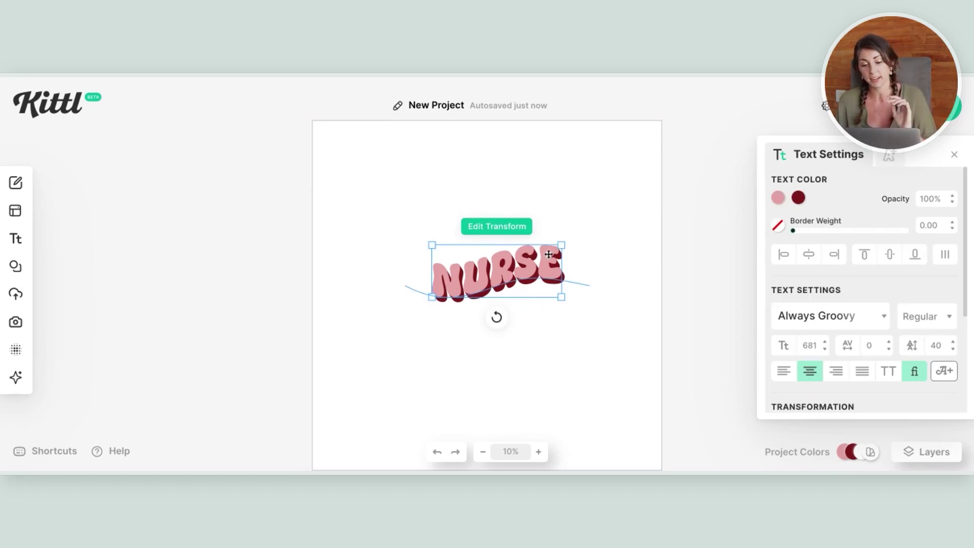
{"action": "key", "text": "ctrl+v"}
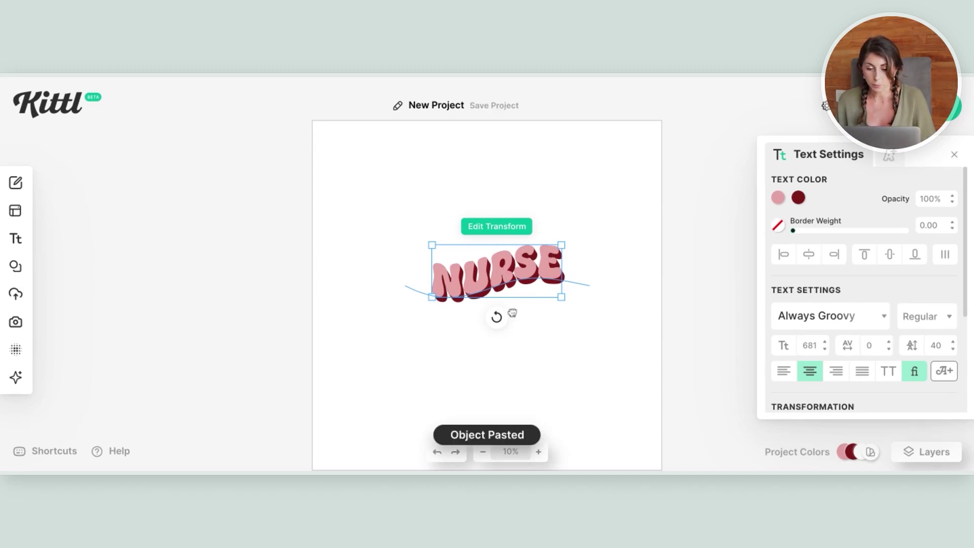
{"action": "key", "text": "shift+Down"}
{"action": "key", "text": "shift+Down"}
{"action": "key", "text": "shift+Down"}
{"action": "key", "text": "shift+Down"}
{"action": "key", "text": "shift+Down"}
{"action": "key", "text": "shift+Down"}
{"action": "key", "text": "shift+Down"}
{"action": "key", "text": "shift+Down"}
{"action": "key", "text": "shift+Down"}
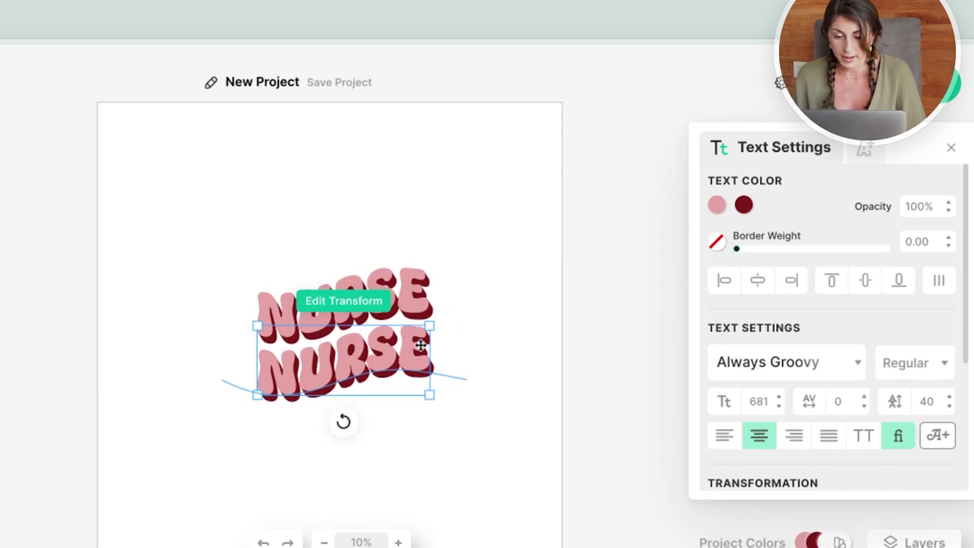
{"action": "key", "text": "ctrl+v"}
{"action": "key", "text": "shift+Down"}
{"action": "key", "text": "shift+Down"}
{"action": "key", "text": "shift+Down"}
{"action": "key", "text": "shift+Down"}
{"action": "key", "text": "shift+Down"}
{"action": "key", "text": "shift+Down"}
{"action": "key", "text": "shift+Down"}
{"action": "key", "text": "shift+Down"}
{"action": "key", "text": "shift+Down"}
{"action": "key", "text": "shift+Down"}
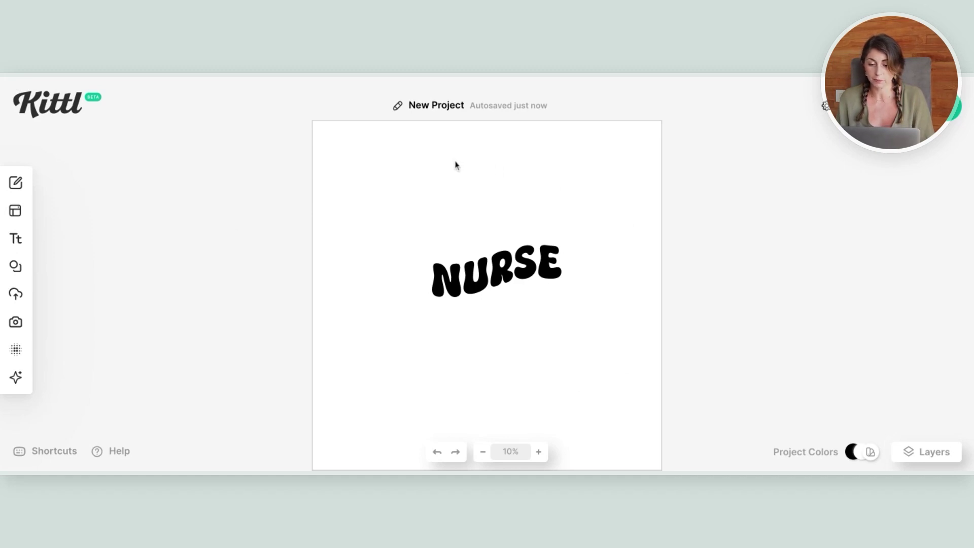
Paste two copies of the black NURSE below the original and start editing the bottom copy's flag warp
{"action": "left_click", "coordinate": [489, 266]}
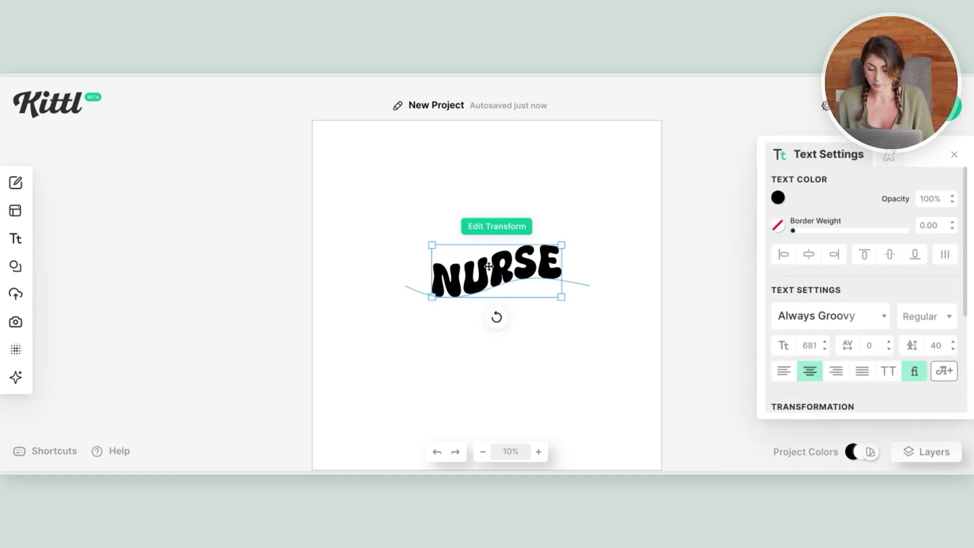
{"action": "key", "text": "ctrl+v"}
{"action": "left_click_drag", "start_coordinate": [549, 281], "coordinate": [547, 359]}
{"action": "key", "text": "ctrl+v"}
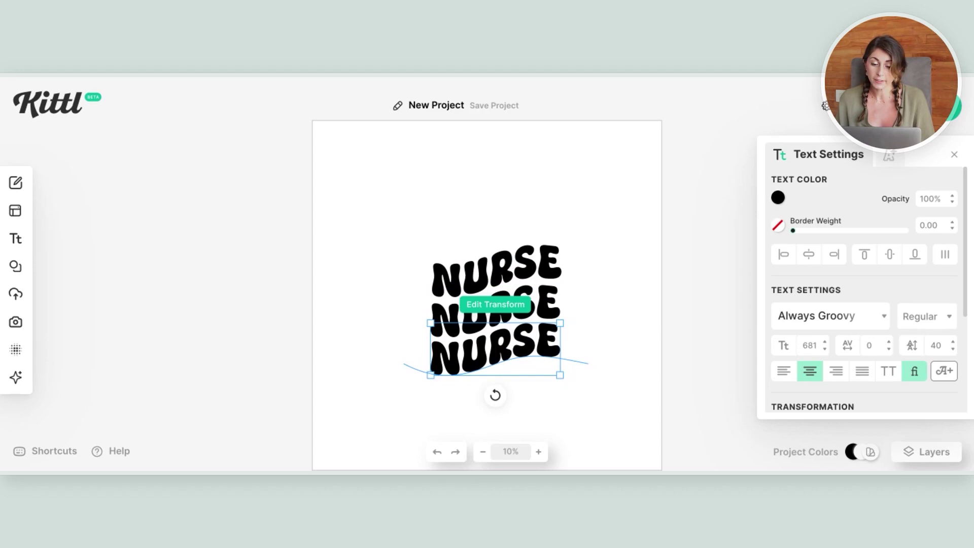
{"action": "left_click", "coordinate": [513, 307]}
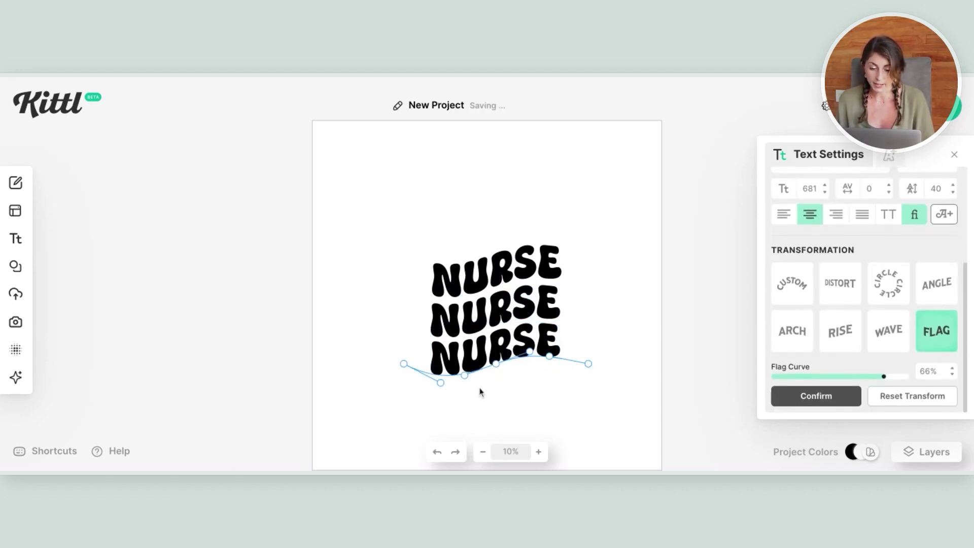